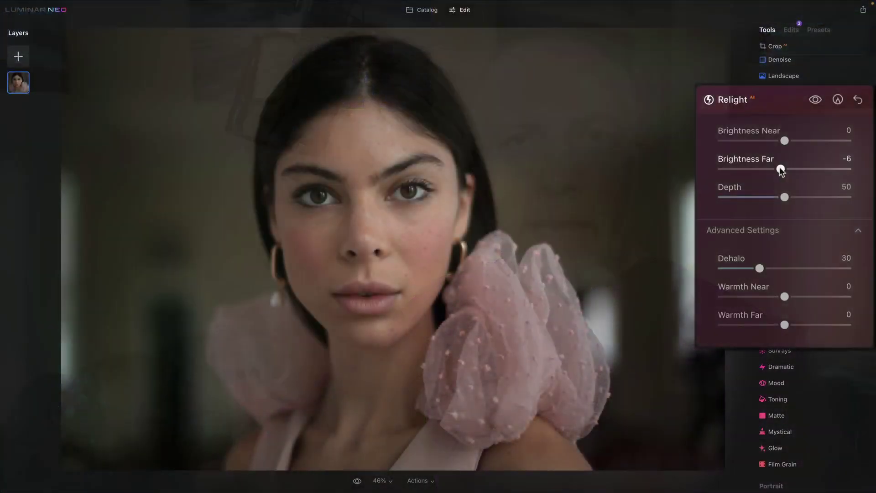
- Relight the portrait with Brightness Near 34, Brightness Far -17, Depth 43, Warmth Near 4 and Warmth Far -5, and compare it with the unedited version
{"action": "left_click_drag", "start_coordinate": [779, 169], "coordinate": [801, 142]}
{"action": "left_click_drag", "start_coordinate": [785, 198], "coordinate": [777, 197]}
{"action": "left_click_drag", "start_coordinate": [802, 142], "coordinate": [807, 141]}
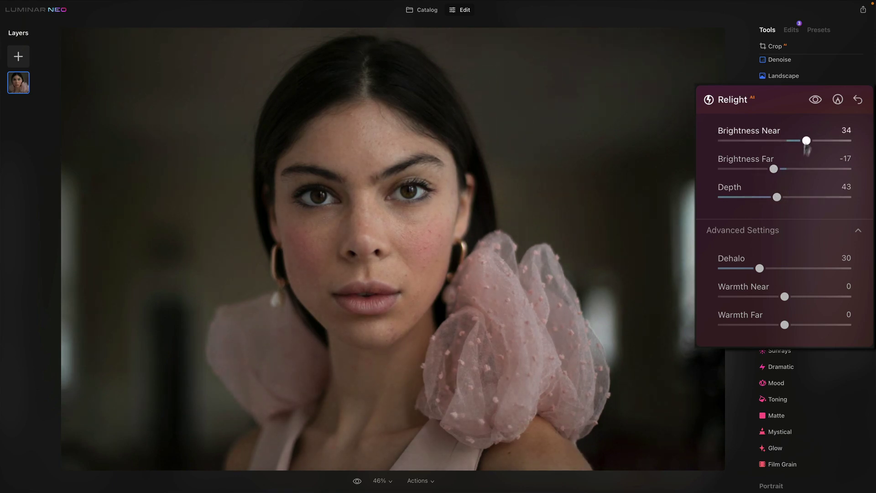
{"action": "left_click_drag", "start_coordinate": [784, 296], "coordinate": [778, 325]}
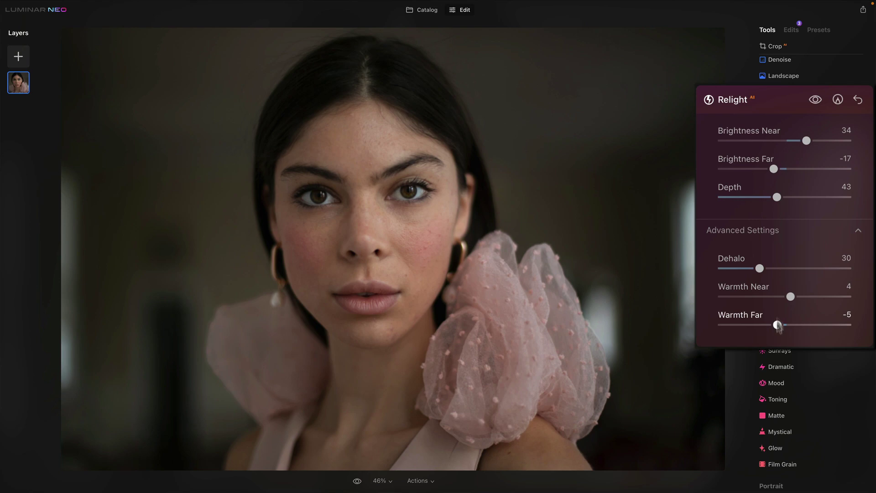
{"action": "left_click", "coordinate": [816, 100]}
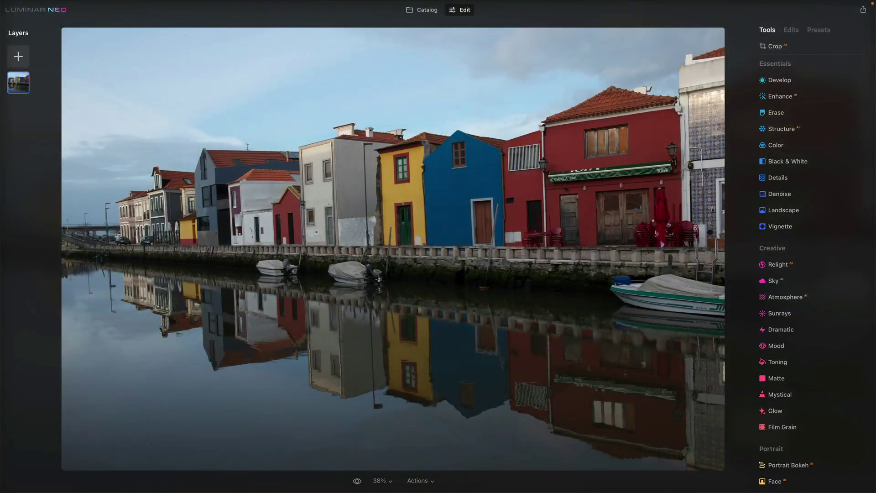
- Enhance the canal photo of the colourful houses with Accent at 43
{"action": "left_click", "coordinate": [781, 96]}
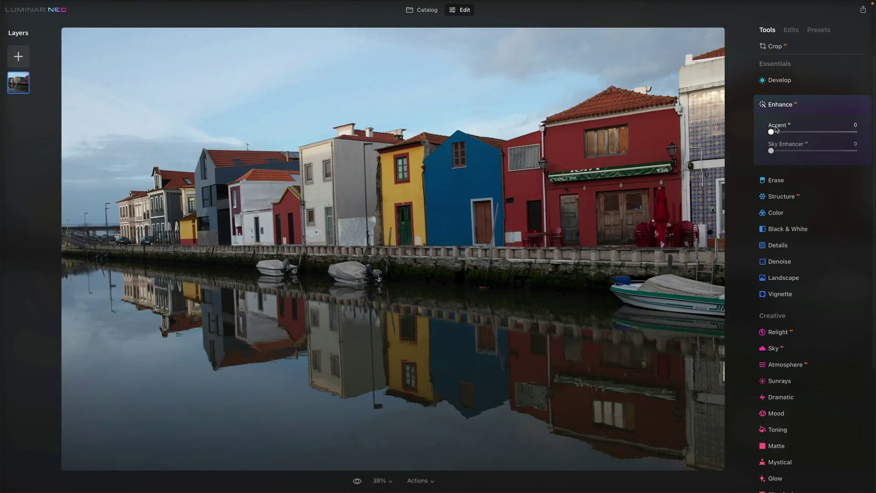
{"action": "left_click_drag", "start_coordinate": [772, 132], "coordinate": [813, 133]}
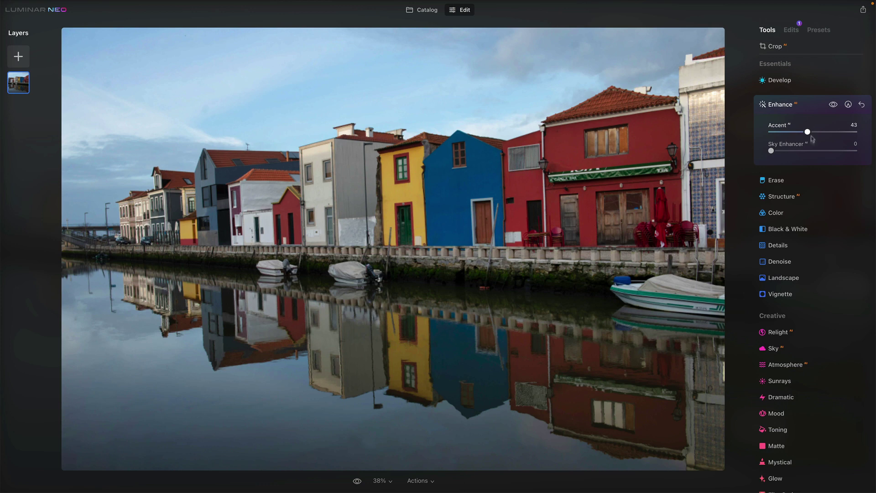
- Try relighting the canal photo with Brightness Near at 100 and Depth at 21, and reset the Relight adjustments
{"action": "left_click", "coordinate": [809, 332]}
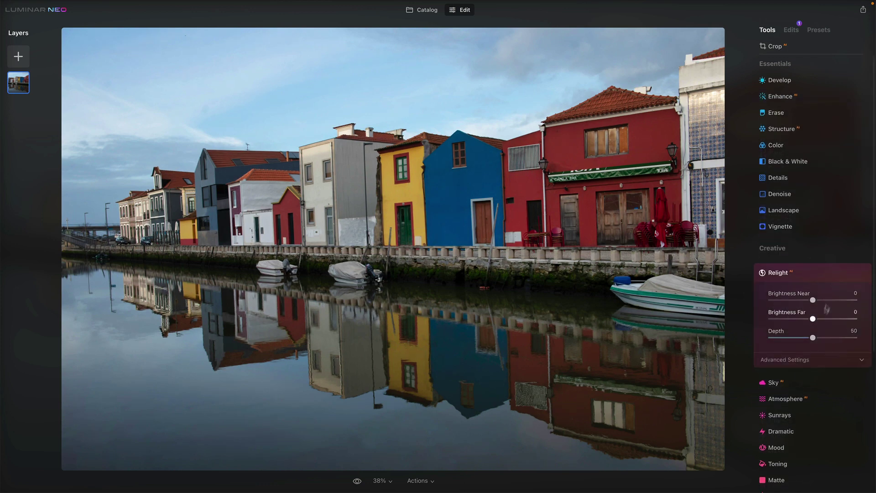
{"action": "left_click_drag", "start_coordinate": [813, 300], "coordinate": [836, 302]}
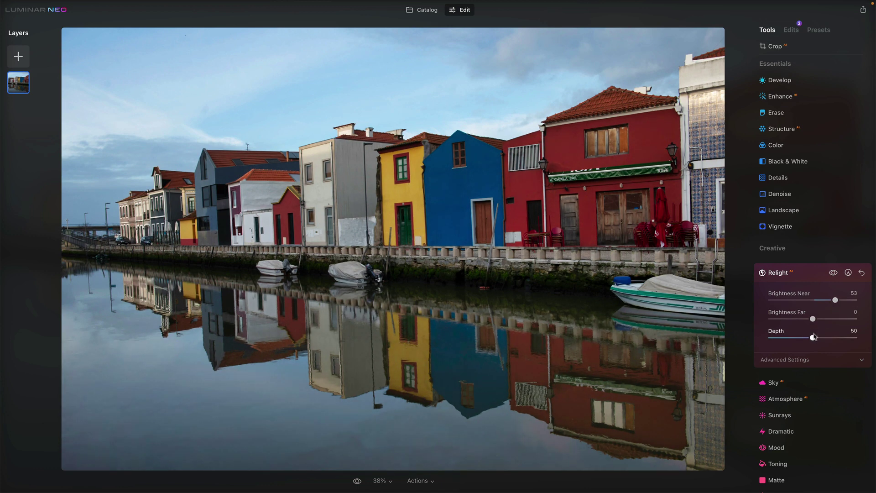
{"action": "mouse_move", "coordinate": [814, 340]}
{"action": "left_mouse_down"}
{"action": "mouse_move", "coordinate": [836, 340]}
{"action": "mouse_move", "coordinate": [799, 344]}
{"action": "left_mouse_up"}
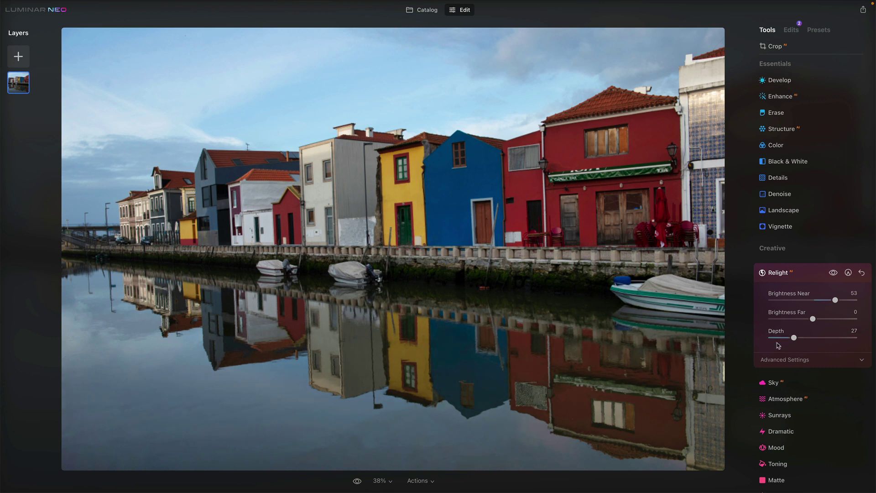
{"action": "left_click_drag", "start_coordinate": [835, 300], "coordinate": [855, 301]}
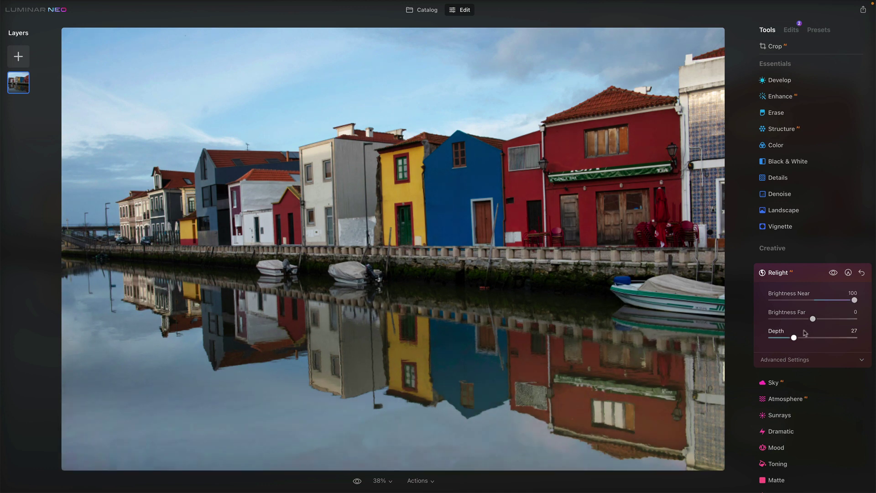
{"action": "mouse_move", "coordinate": [794, 340]}
{"action": "left_mouse_down"}
{"action": "mouse_move", "coordinate": [804, 341]}
{"action": "mouse_move", "coordinate": [789, 341]}
{"action": "left_mouse_up"}
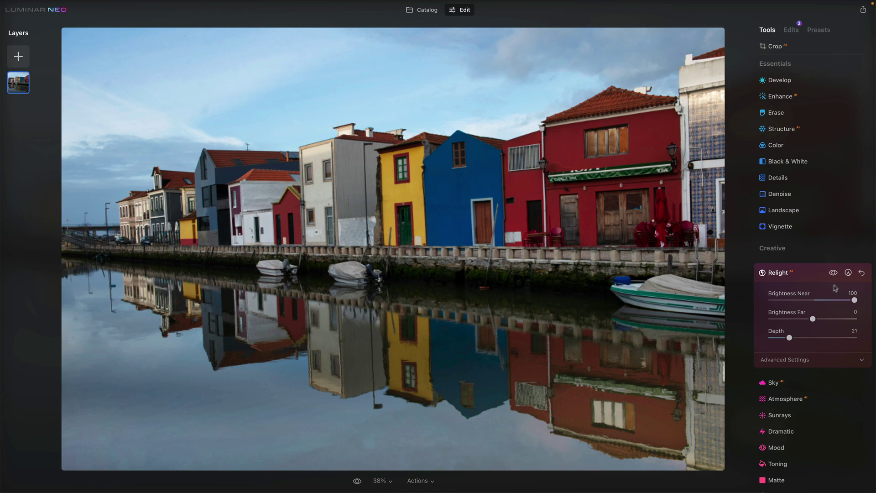
{"action": "left_click", "coordinate": [862, 273]}
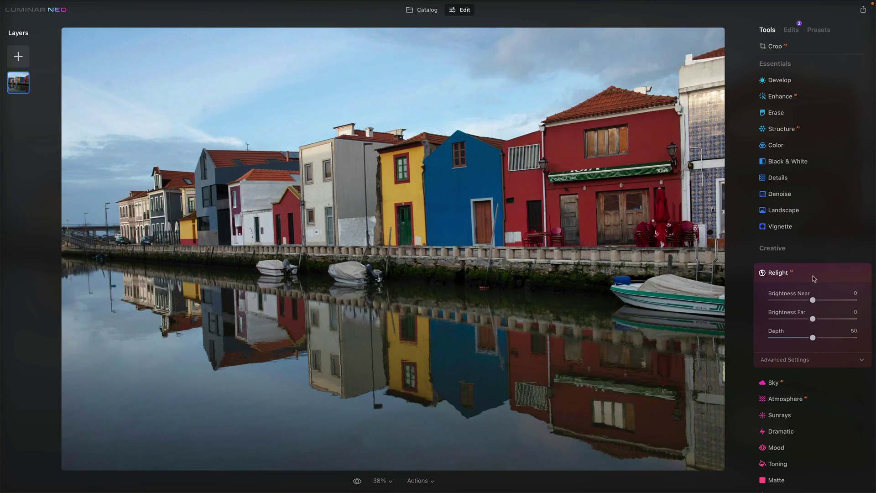
{"action": "left_click", "coordinate": [803, 360]}
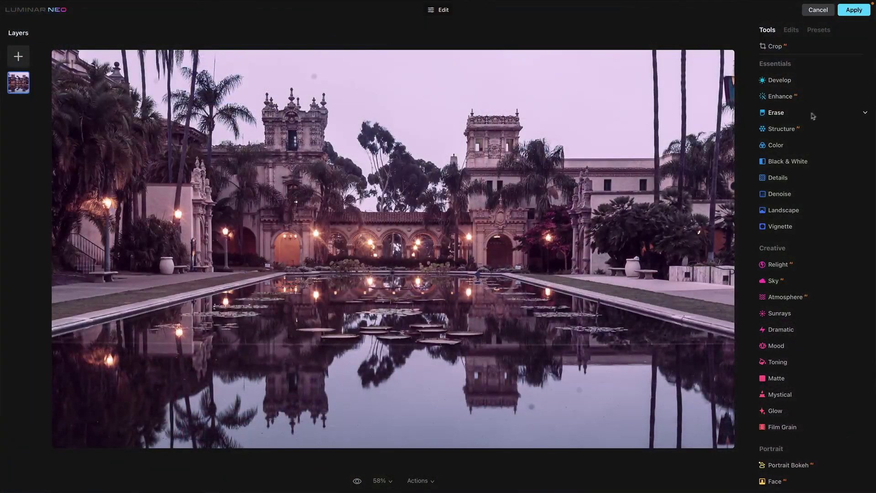
- Remove the dust spots from the palm-lined reflecting pool photo with the Erase tool's automatic object removal
{"action": "left_click", "coordinate": [799, 114]}
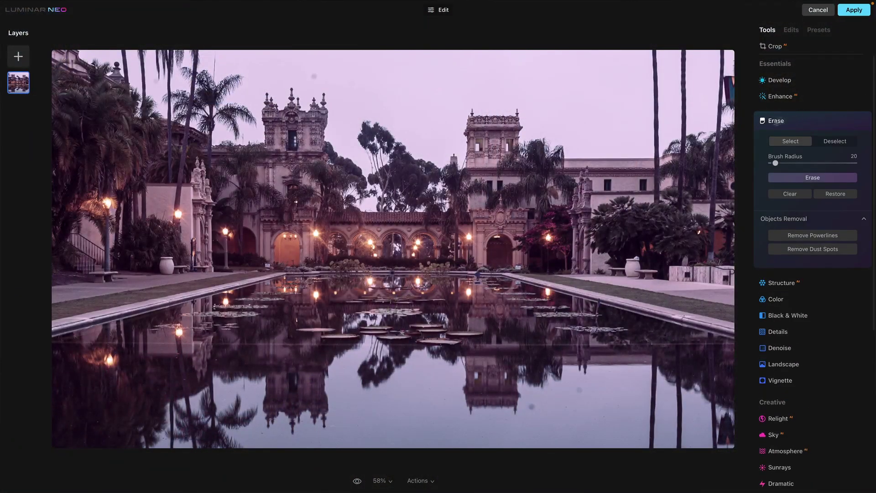
{"action": "left_click", "coordinate": [778, 252]}
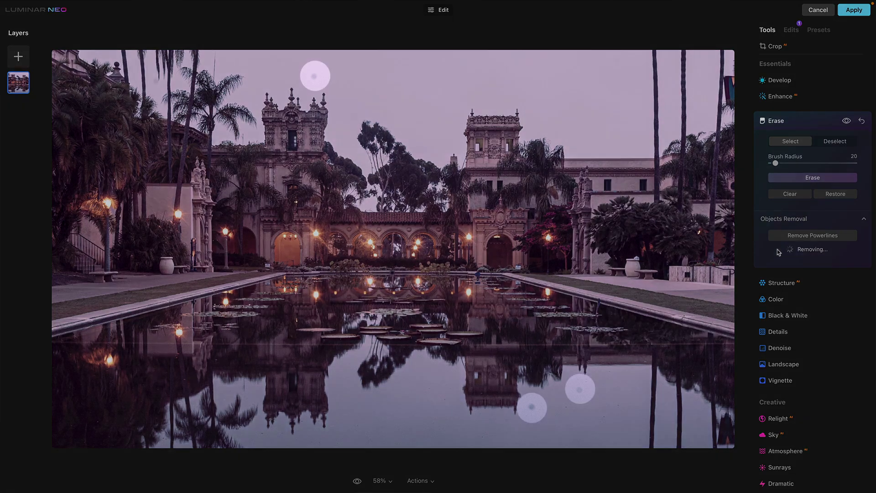
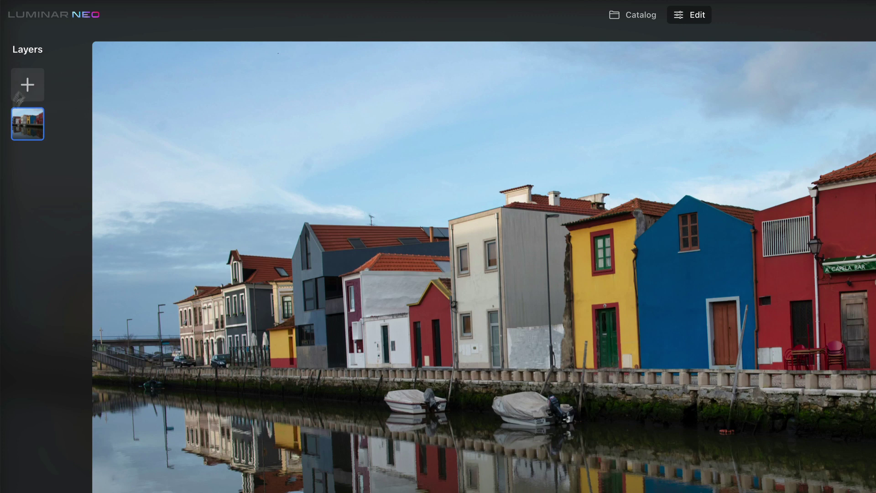
- Open the option for adding a layer and review the edits already applied to the canal photo
{"action": "left_click", "coordinate": [27, 84]}
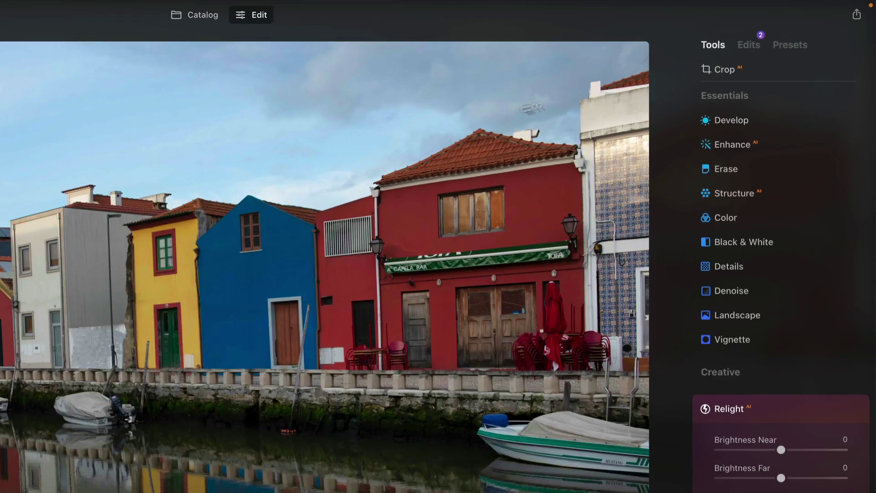
{"action": "left_click", "coordinate": [754, 47]}
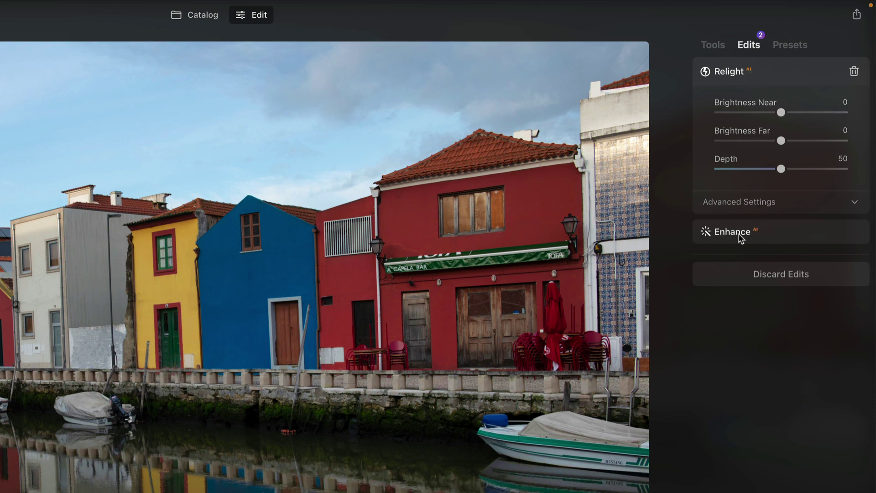
{"action": "left_click", "coordinate": [716, 45]}
- Apply a further Enhance adjustment to the canal photo with Accent at 39 and show the list of applied edits
{"action": "left_click", "coordinate": [729, 146]}
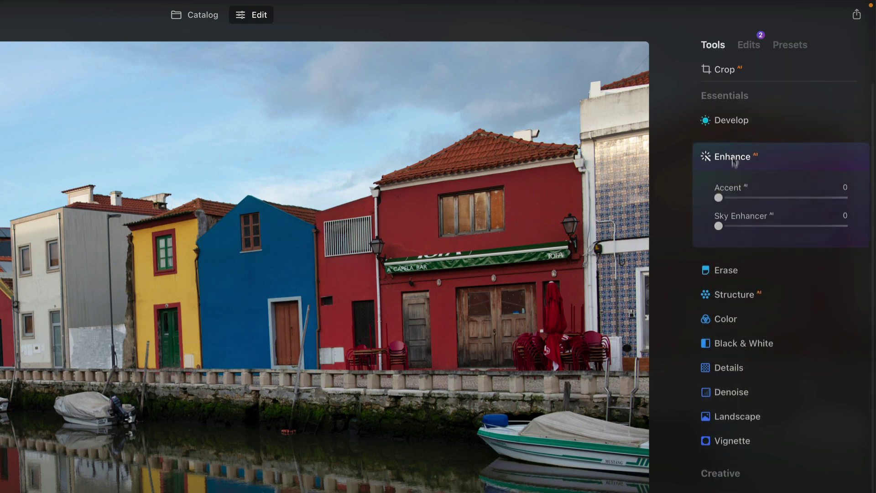
{"action": "left_click_drag", "start_coordinate": [719, 197], "coordinate": [778, 201]}
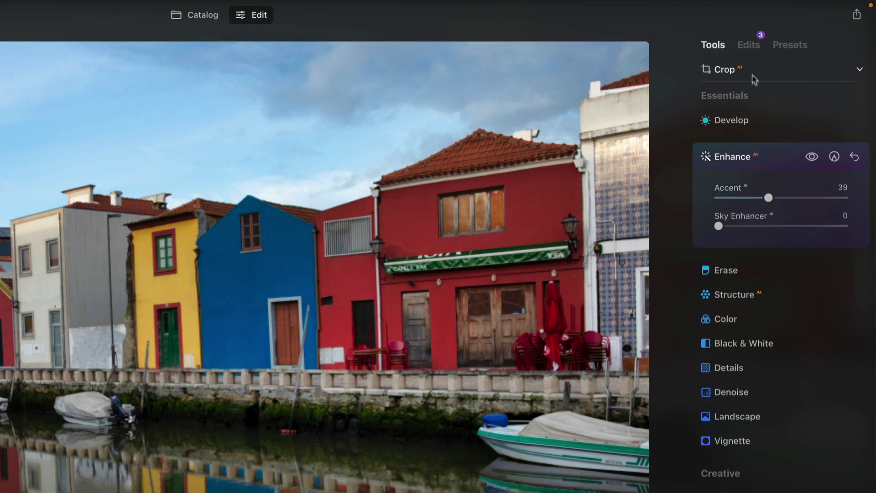
{"action": "left_click", "coordinate": [750, 45]}
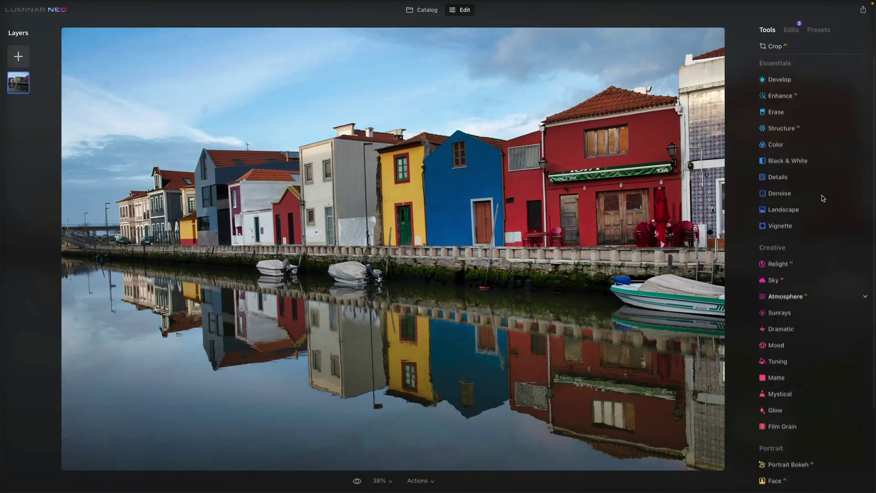
- Look through the available editing tools and inspect the Erase tool's options
{"action": "scroll", "coordinate": [824, 198], "scroll_direction": "down", "scroll_amount": 3}
{"action": "scroll", "coordinate": [824, 198], "scroll_direction": "up", "scroll_amount": 4}
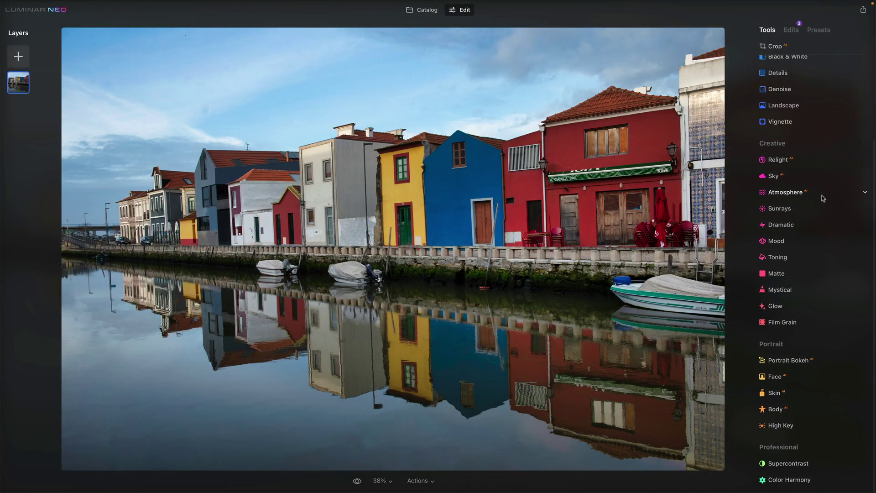
{"action": "scroll", "coordinate": [824, 198], "scroll_direction": "down", "scroll_amount": 1}
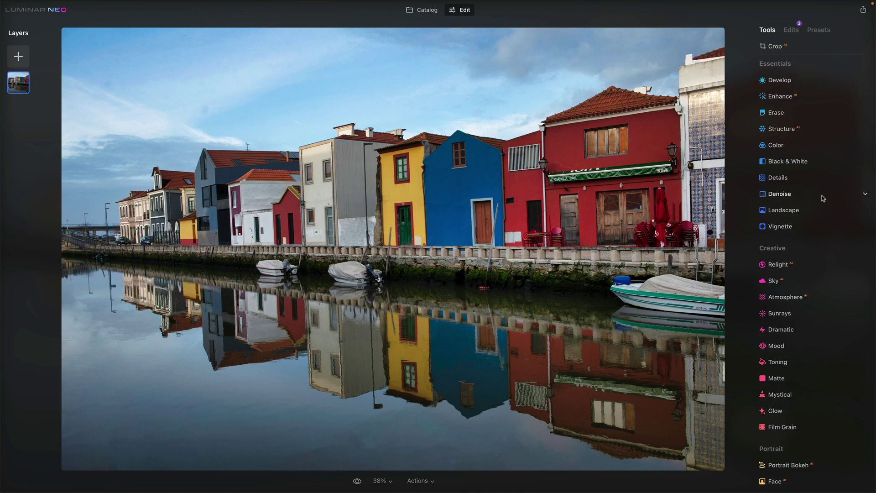
{"action": "left_click", "coordinate": [800, 114]}
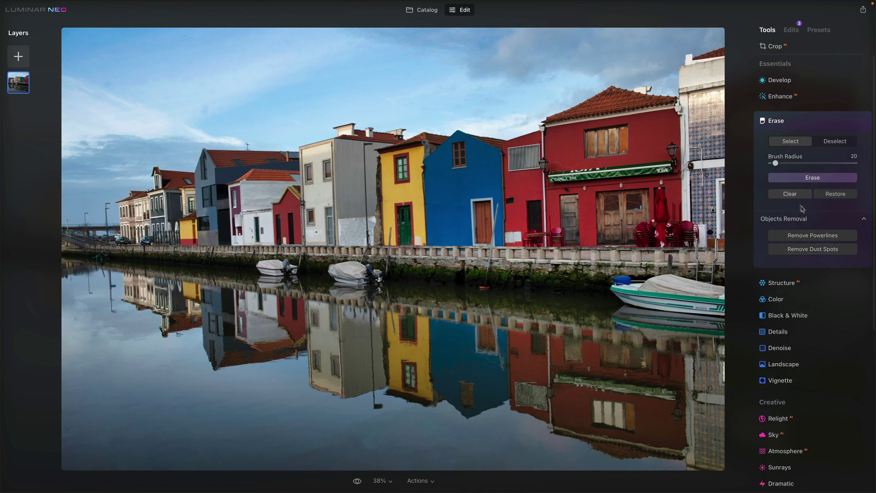
{"action": "left_click", "coordinate": [806, 121]}
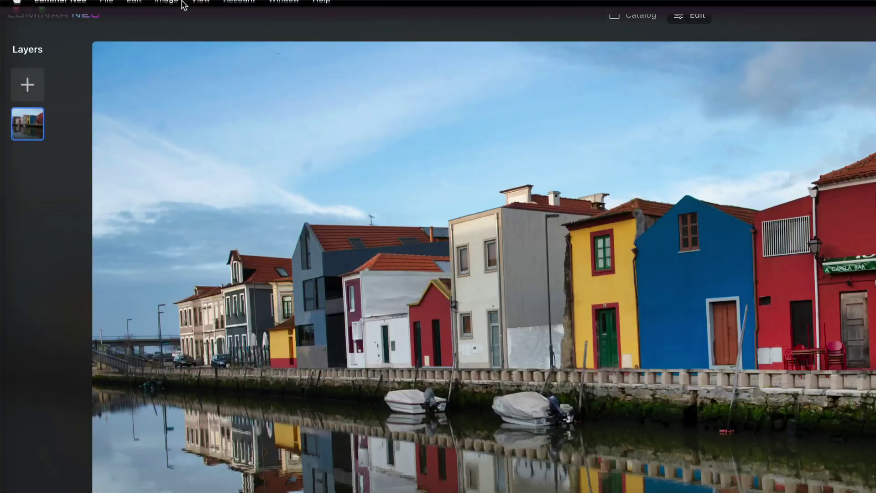
{"action": "left_click", "coordinate": [137, 8]}
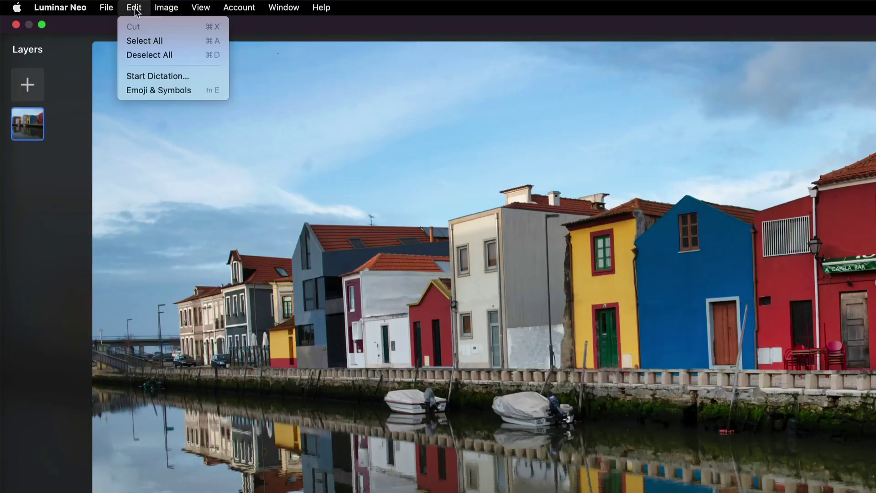
{"action": "left_click", "coordinate": [147, 133]}
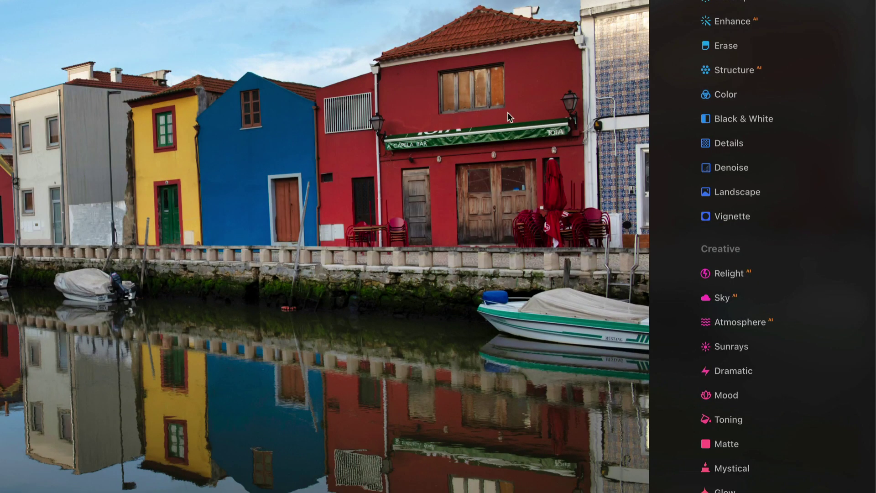
- Set the Landscape tool's Dehaze to 60 on the canal photo and show its available mask types
{"action": "left_click", "coordinate": [739, 193]}
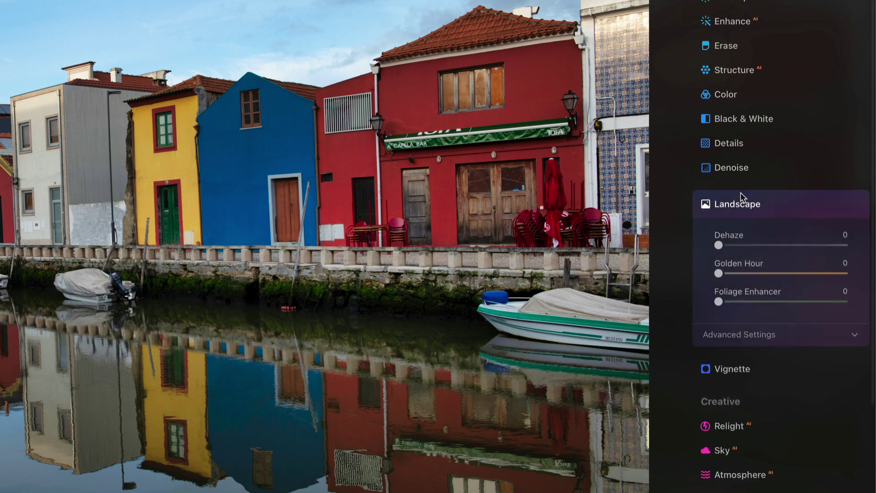
{"action": "left_click", "coordinate": [754, 245]}
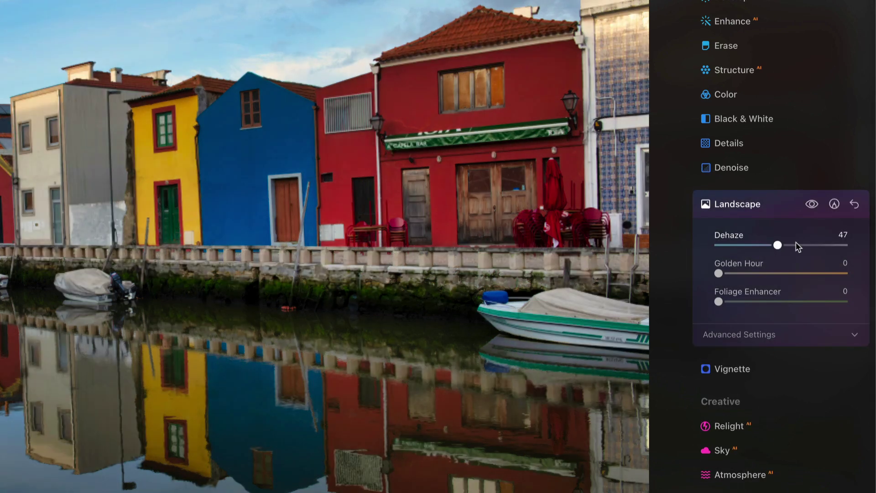
{"action": "left_click", "coordinate": [835, 204]}
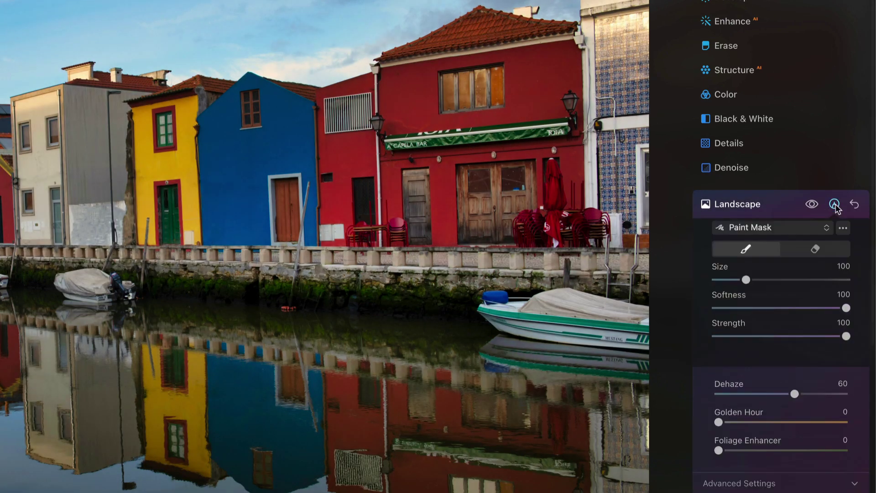
{"action": "left_click", "coordinate": [746, 247]}
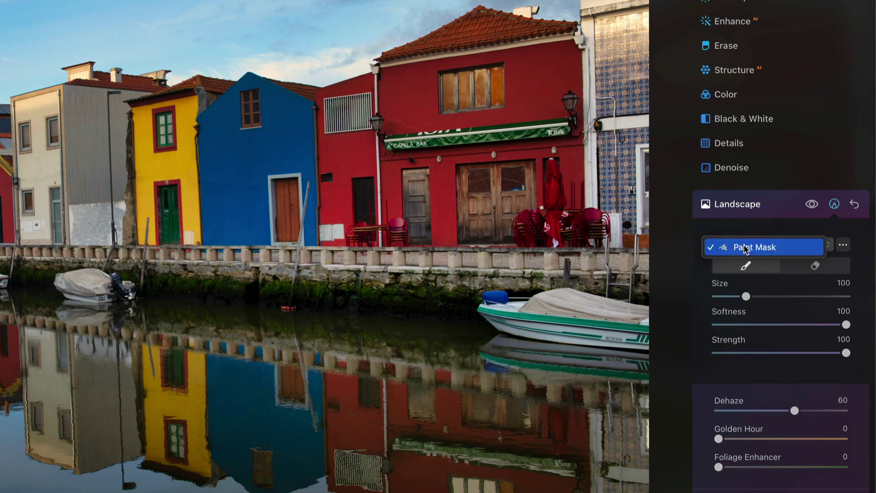